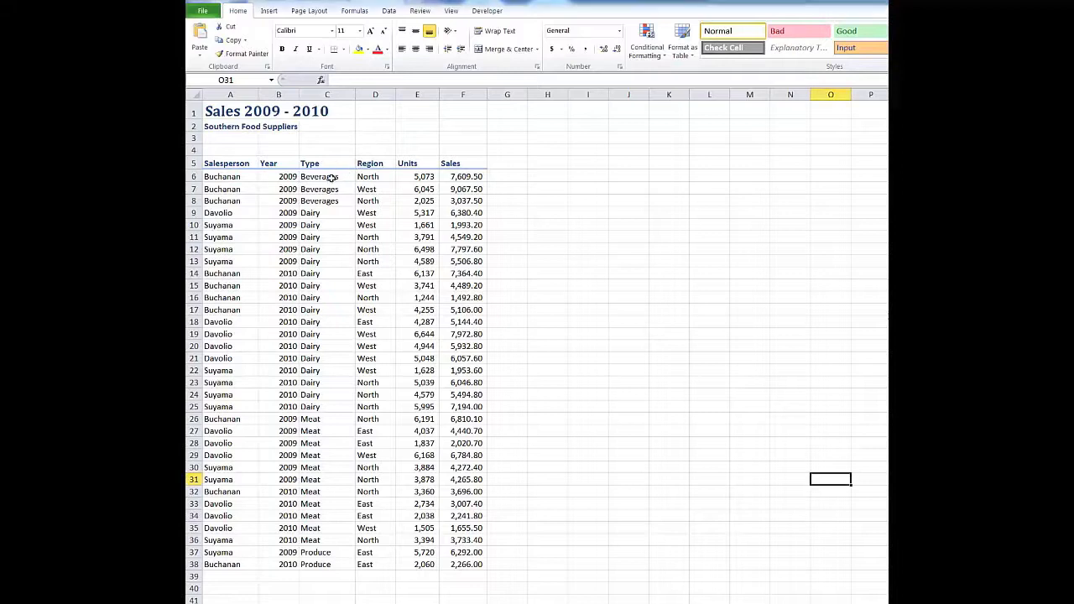
Highlight the Type cells C6:C38 that contain the text Dairy with Light Red Fill with Dark Red Text
{"action": "left_click_drag", "start_coordinate": [329, 178], "coordinate": [324, 563]}
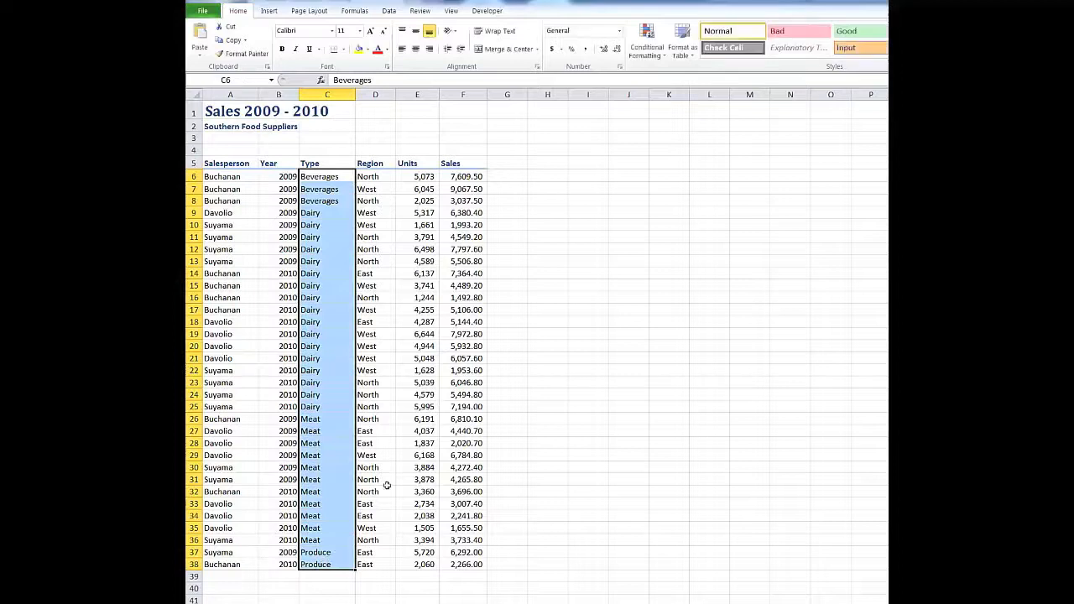
{"action": "left_click", "coordinate": [662, 53]}
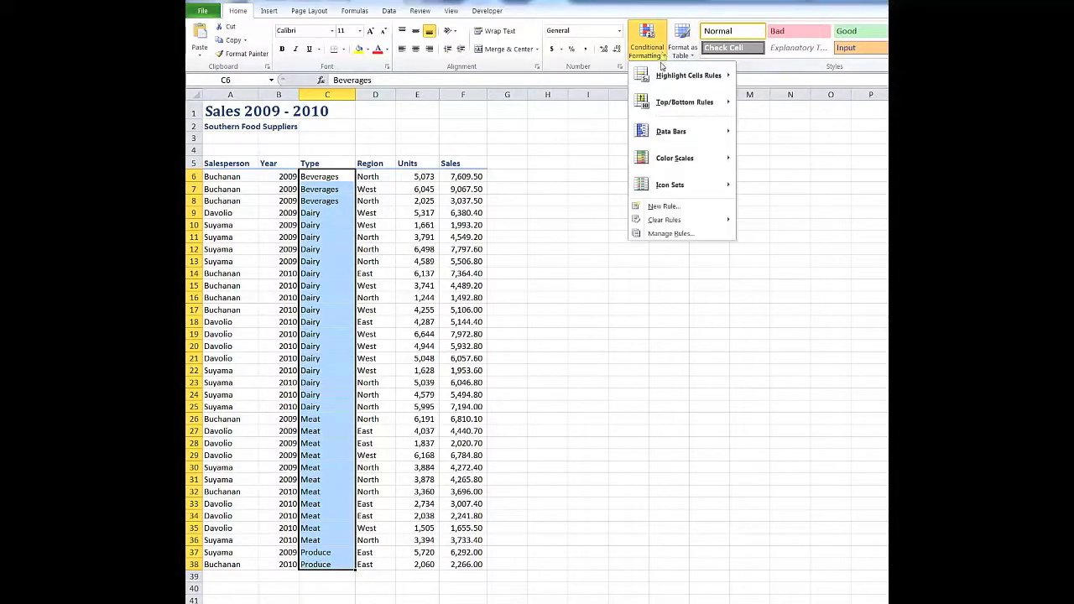
{"action": "mouse_move", "coordinate": [663, 76]}
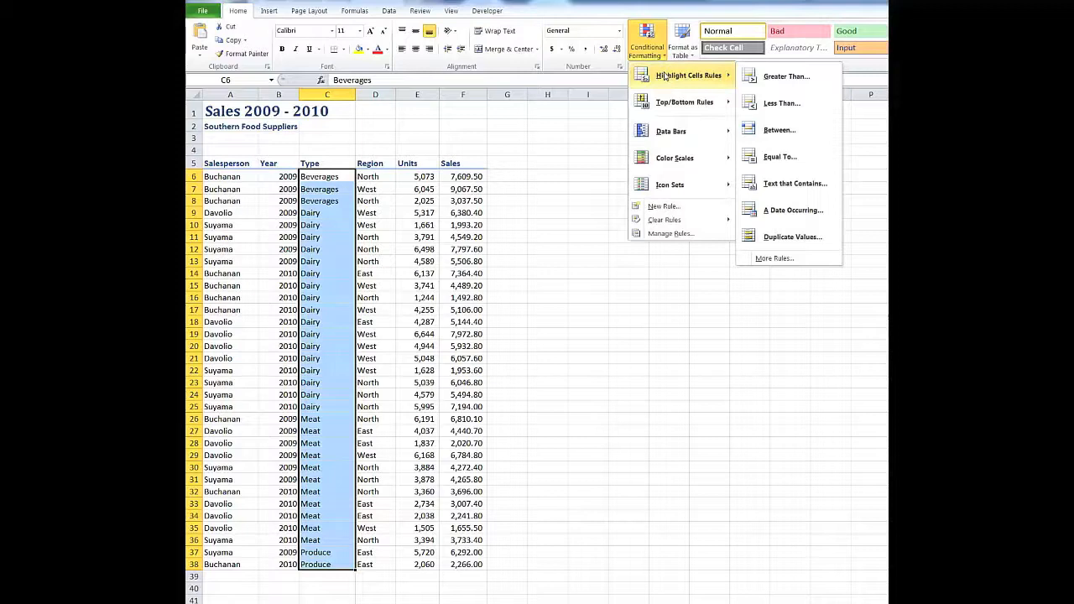
{"action": "left_click", "coordinate": [771, 186]}
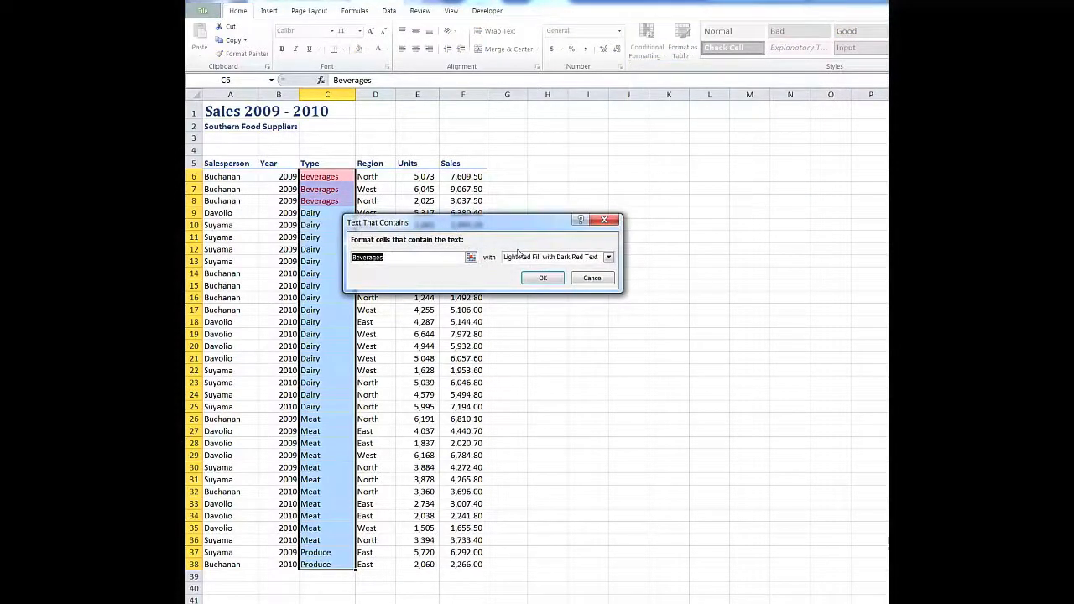
{"action": "type", "text": "Dairy"}
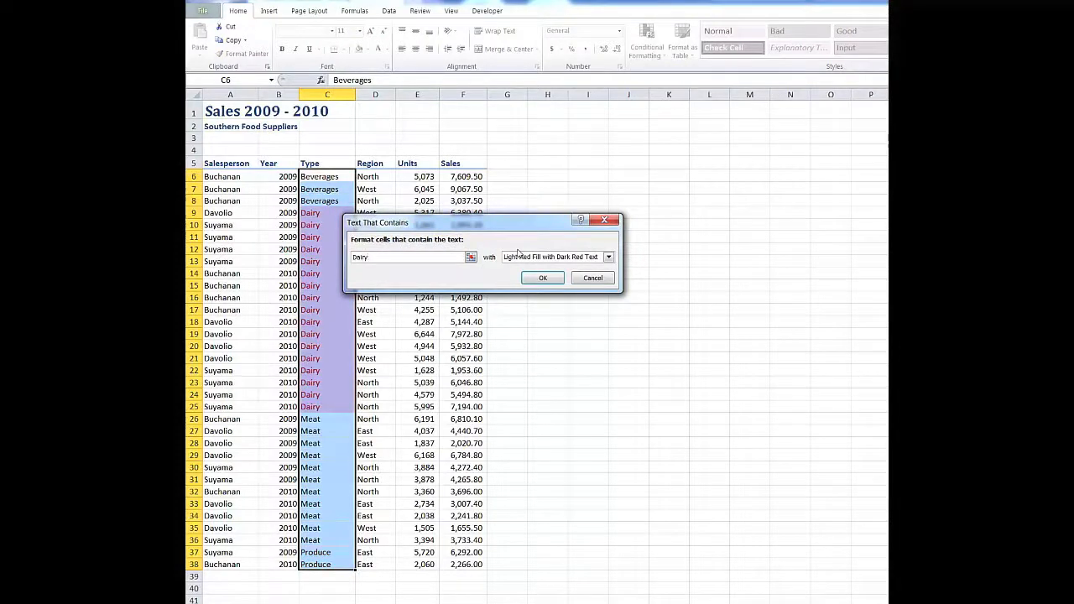
{"action": "left_click", "coordinate": [609, 258]}
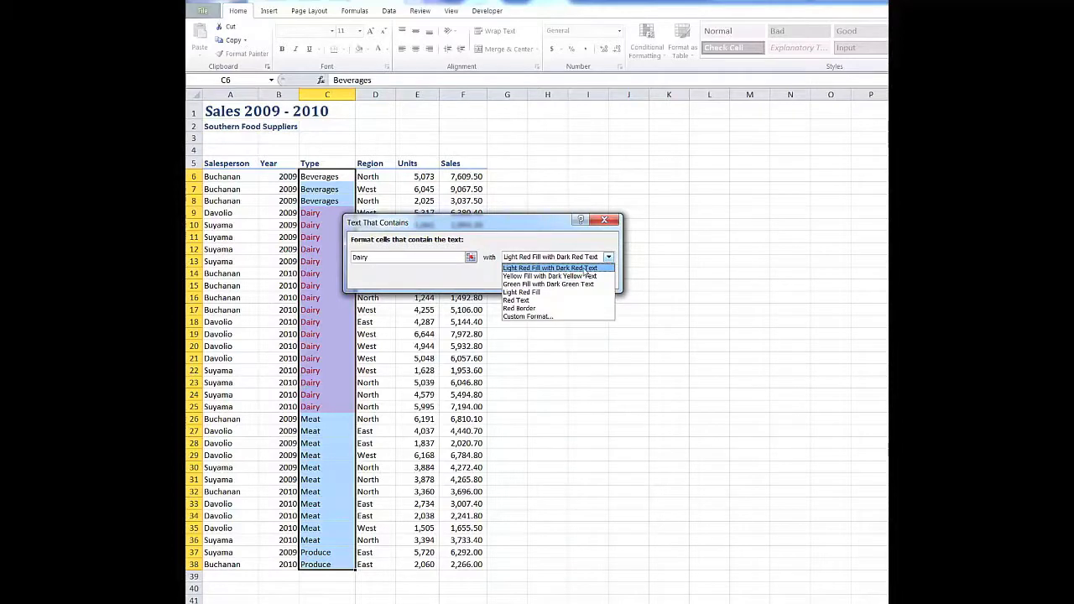
{"action": "left_click", "coordinate": [579, 185]}
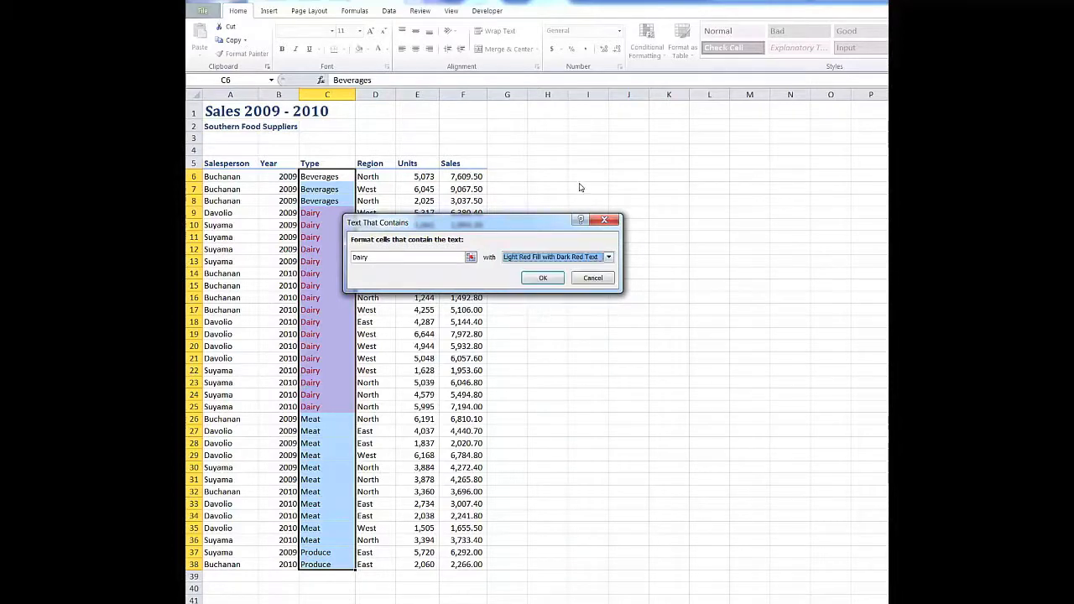
{"action": "left_click", "coordinate": [542, 280]}
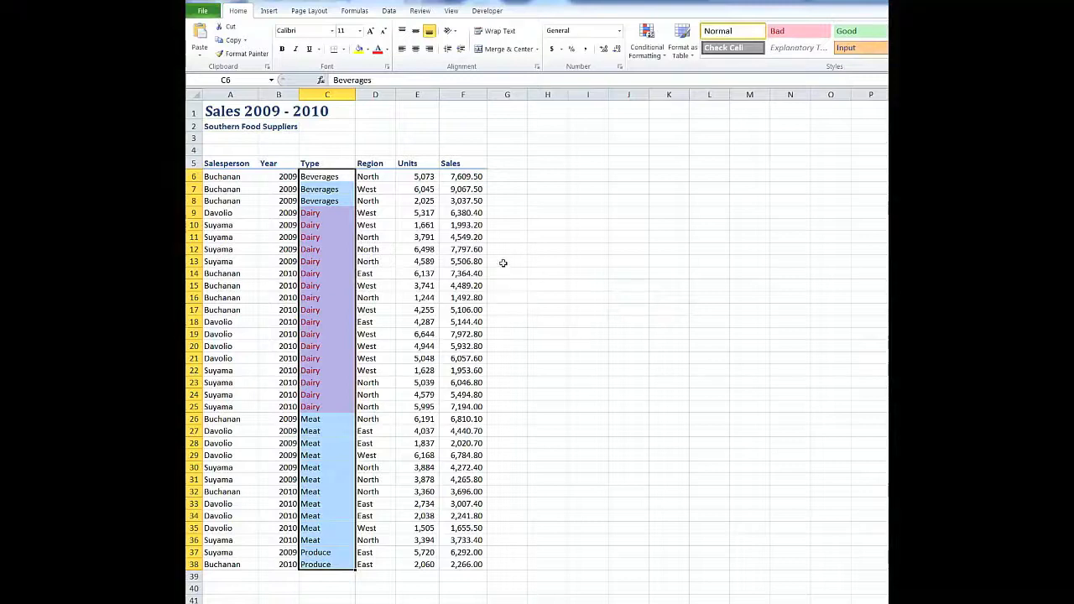
{"action": "left_click", "coordinate": [503, 262]}
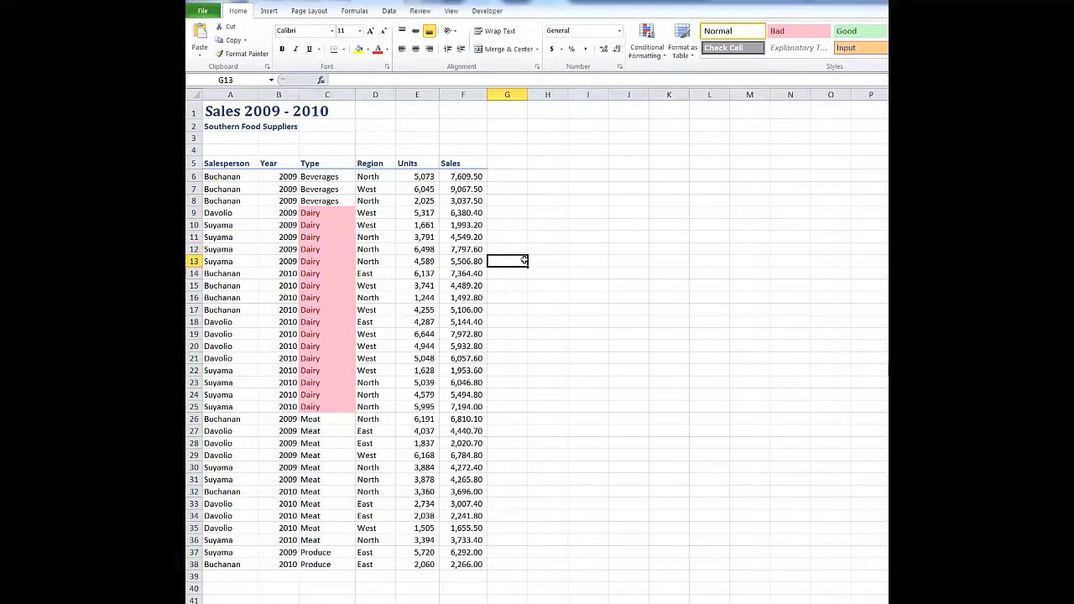
Highlight the Region cells D6:D38 that contain the text West with Light Red Fill with Dark Red Text
{"action": "left_click_drag", "start_coordinate": [377, 179], "coordinate": [386, 567]}
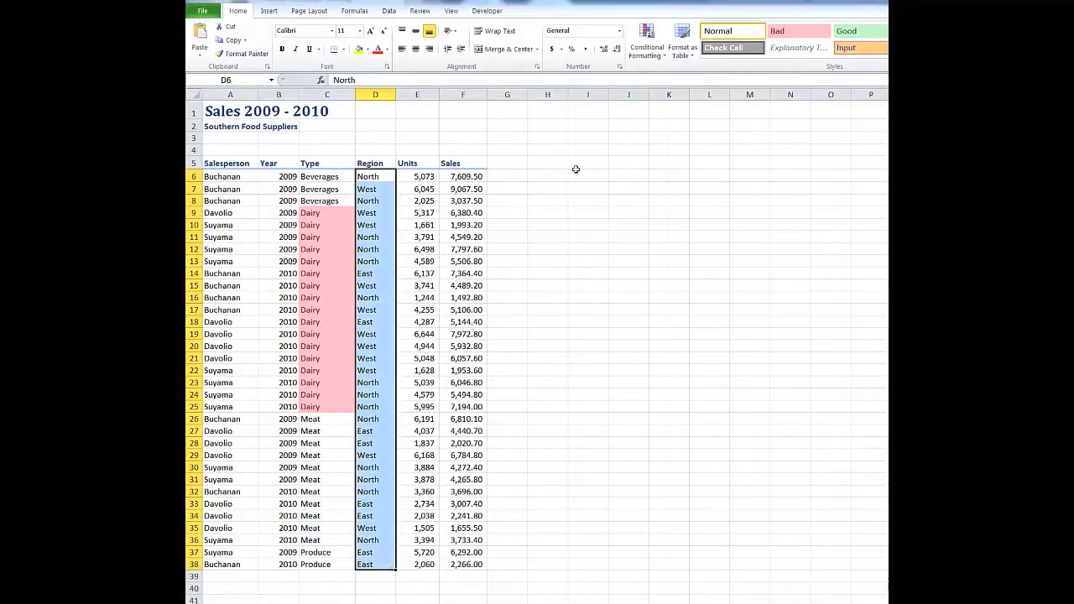
{"action": "left_click", "coordinate": [648, 47]}
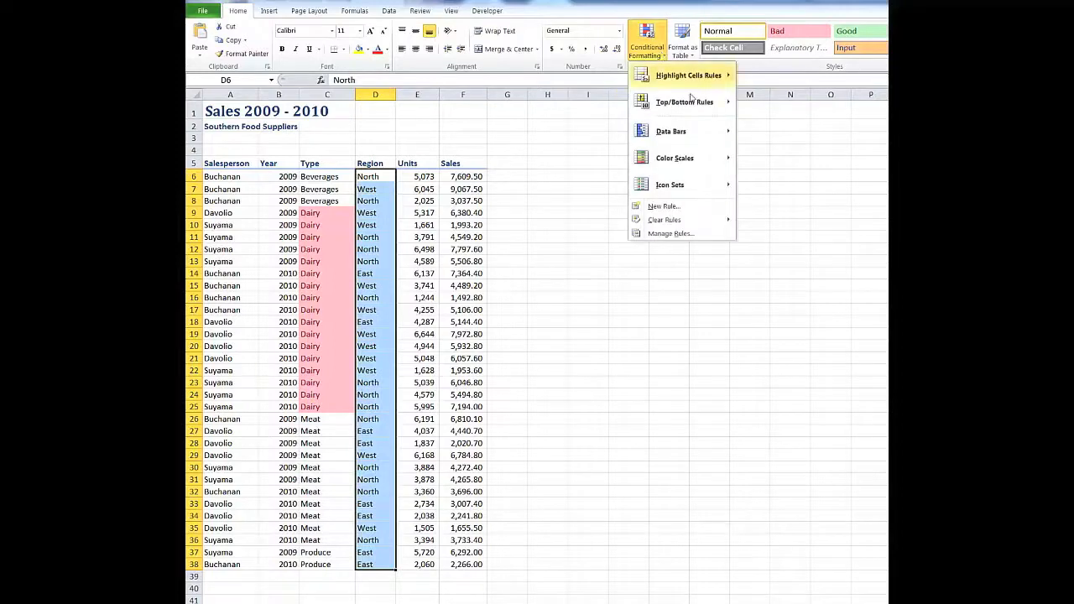
{"action": "mouse_move", "coordinate": [688, 77]}
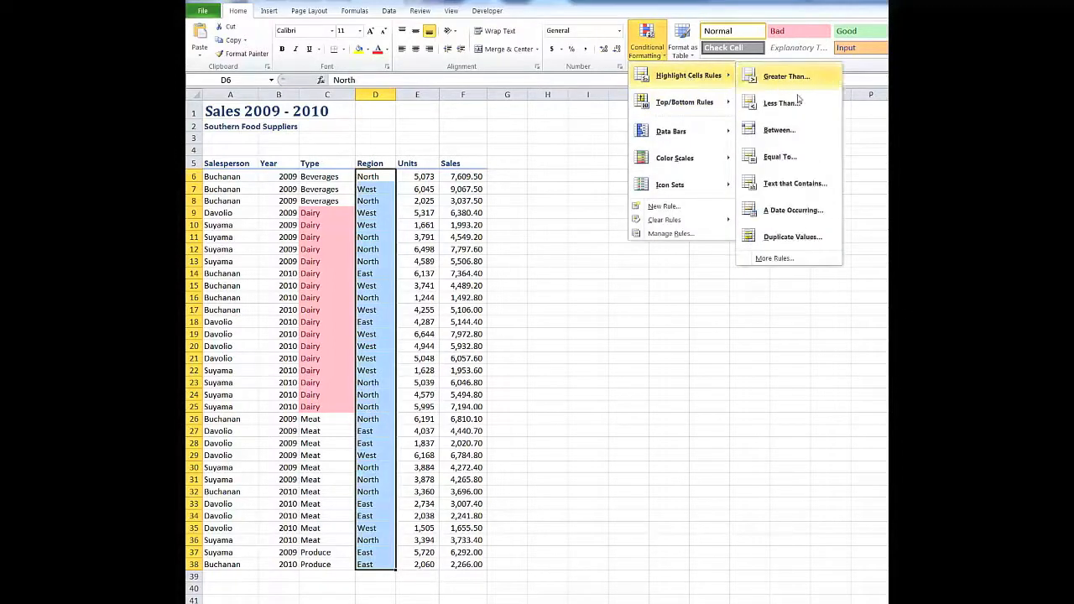
{"action": "left_click", "coordinate": [783, 185]}
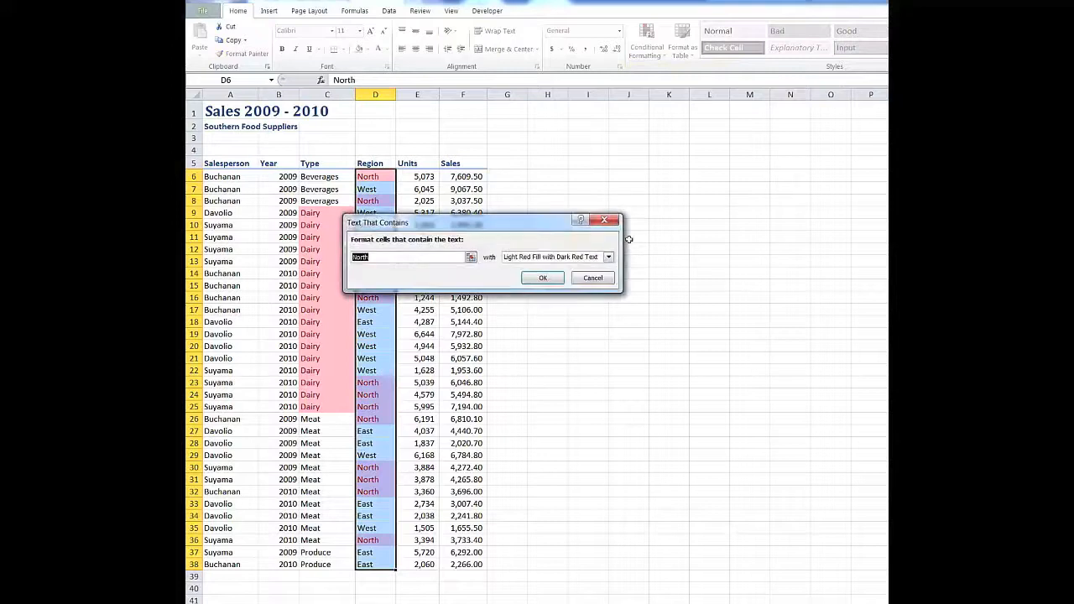
{"action": "type", "text": "West"}
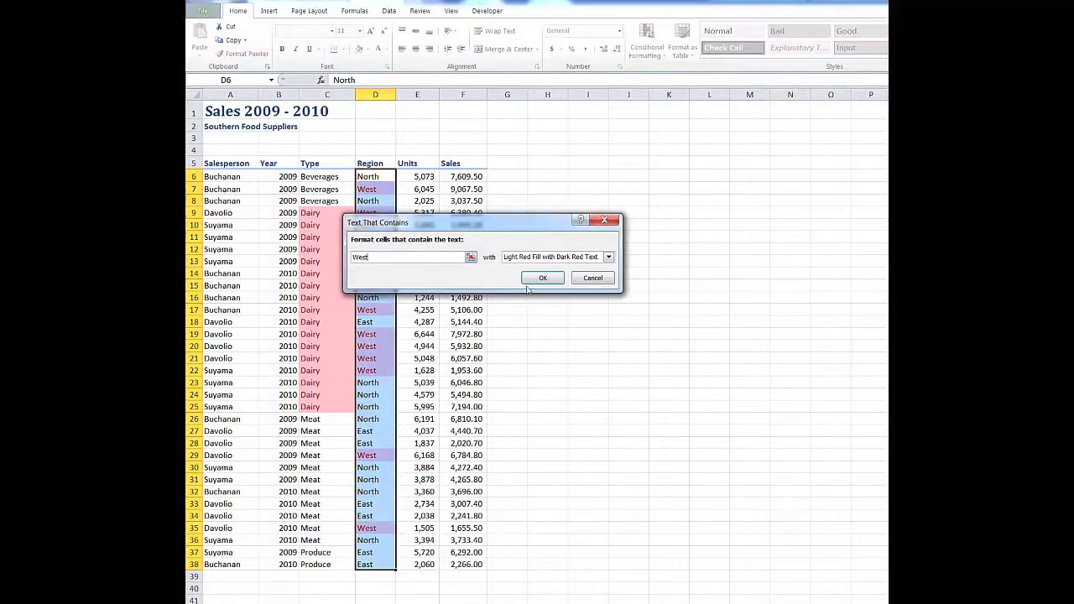
{"action": "left_click", "coordinate": [541, 278]}
{"action": "left_click", "coordinate": [526, 275]}
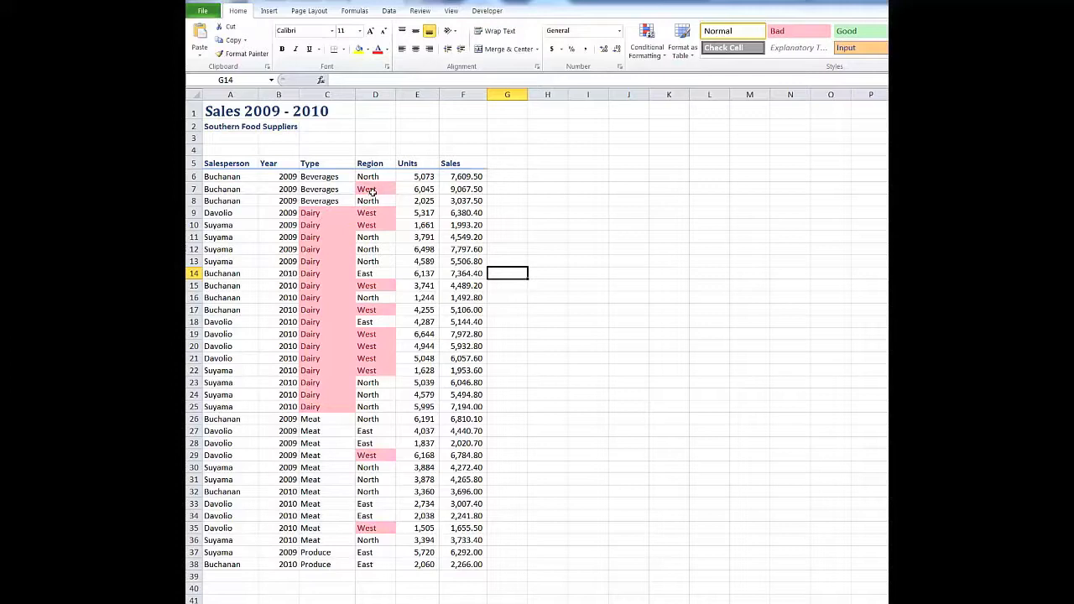
Clear the conditional formatting rules from the entire sheet
{"action": "left_click", "coordinate": [662, 54]}
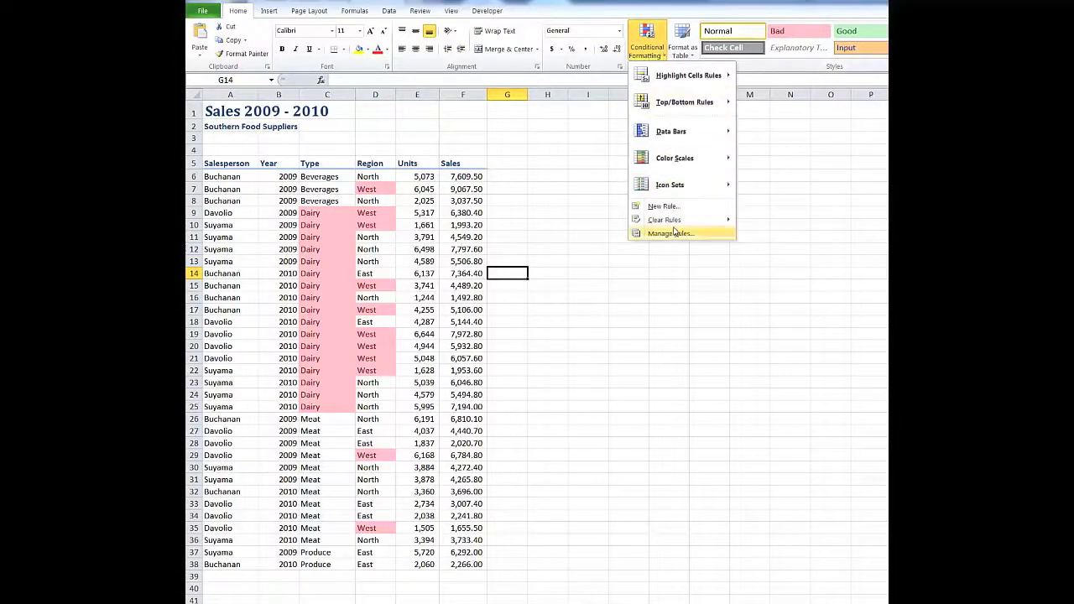
{"action": "mouse_move", "coordinate": [684, 220]}
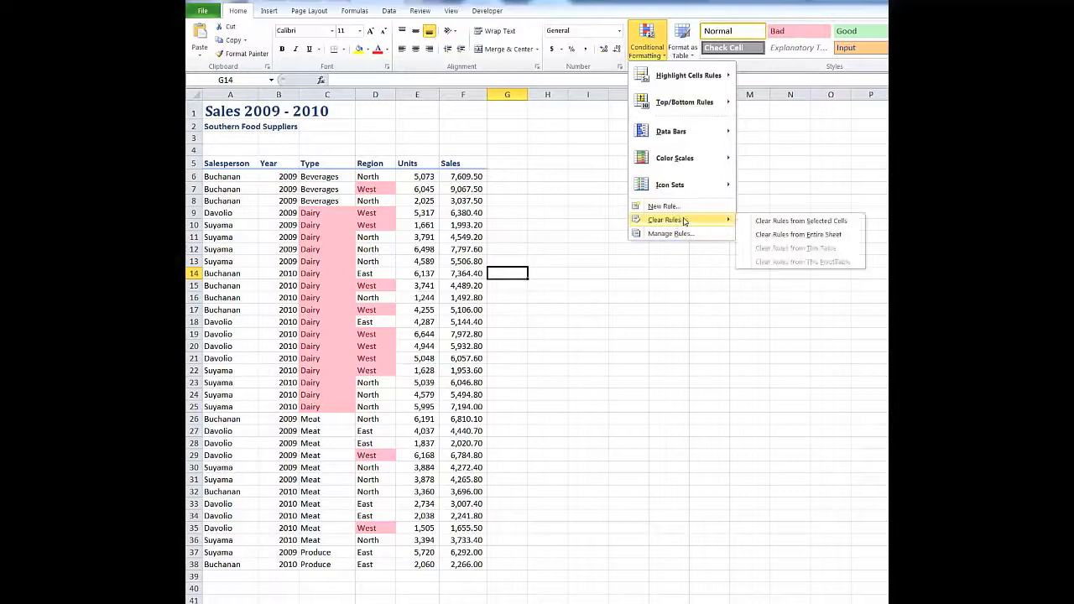
{"action": "left_click", "coordinate": [766, 236]}
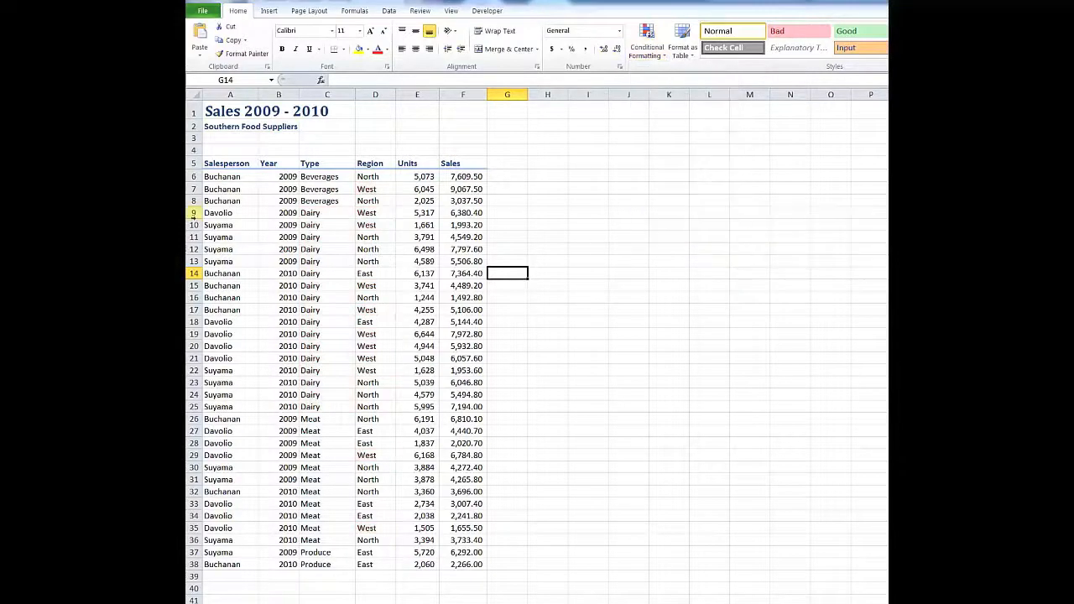
Create a formula-based conditional formatting rule for the data rows A6:F38 using =and($c6="Dairy",$d6="West")
{"action": "left_click_drag", "start_coordinate": [217, 179], "coordinate": [485, 565]}
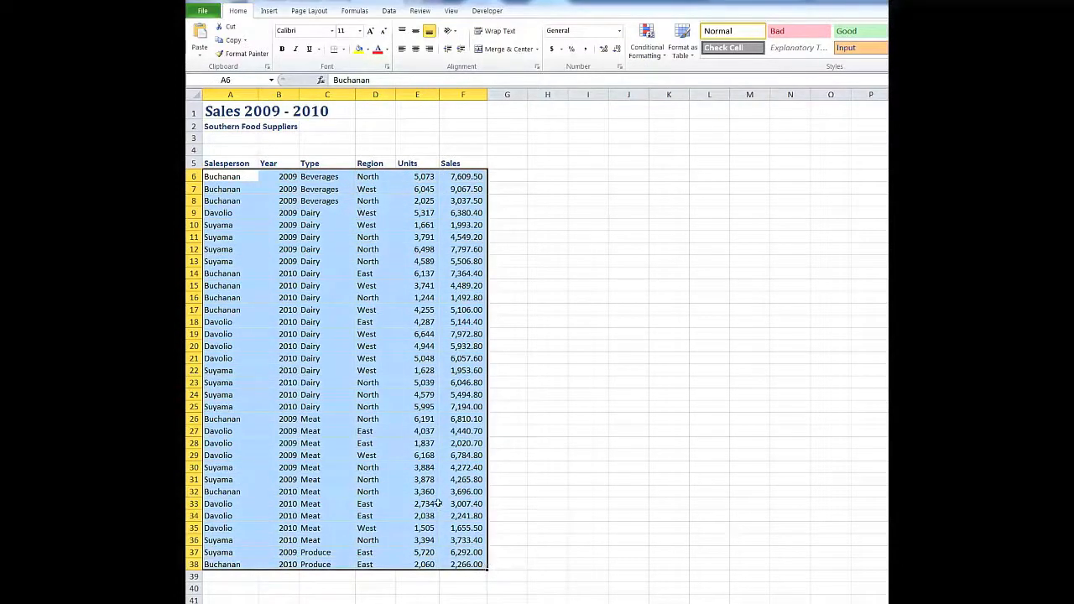
{"action": "left_click", "coordinate": [663, 56]}
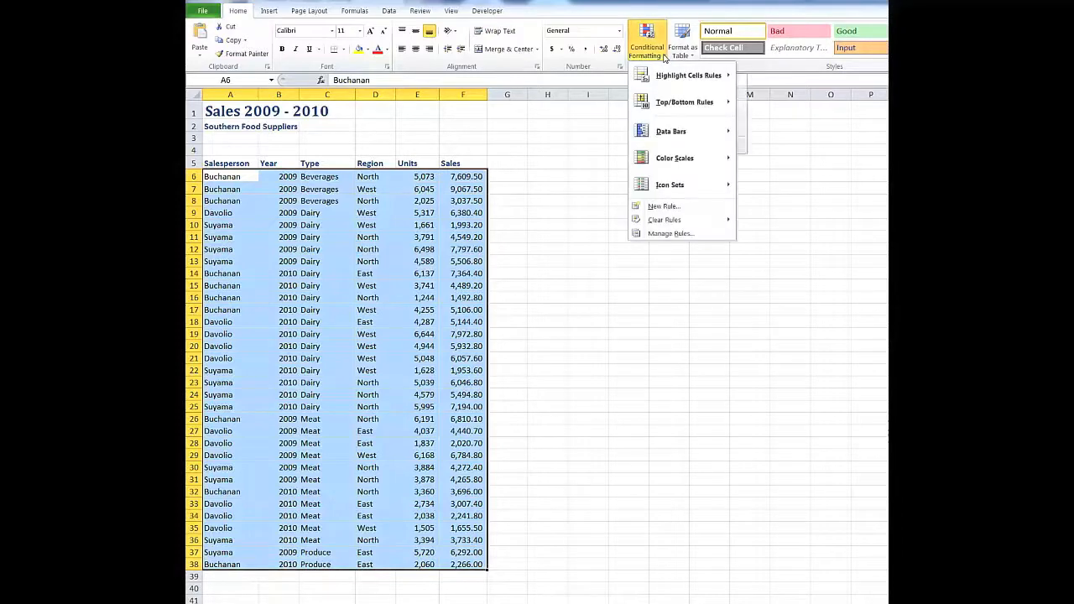
{"action": "left_click", "coordinate": [659, 207]}
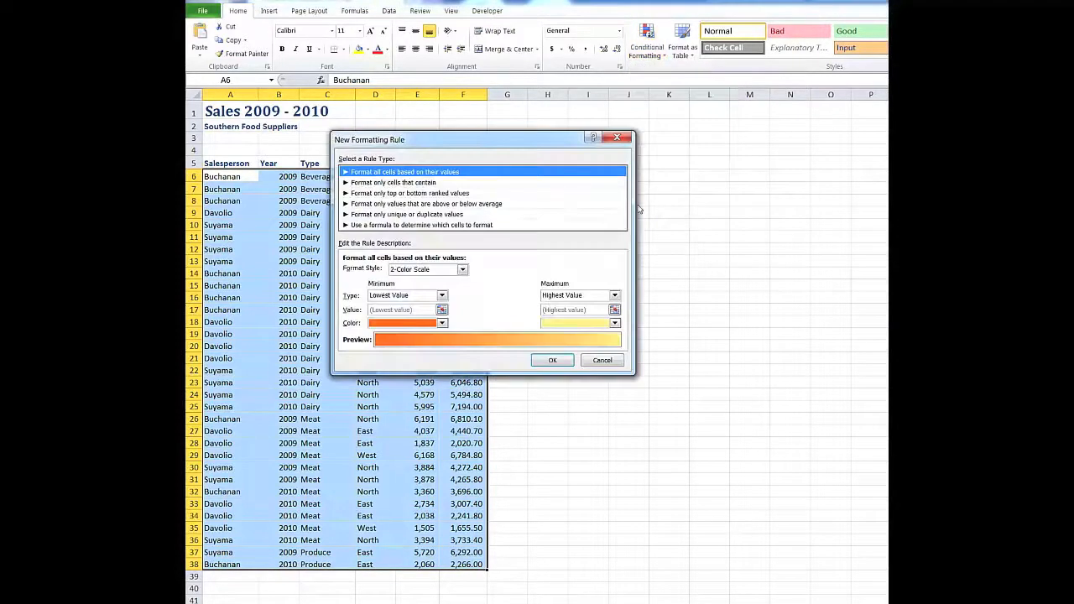
{"action": "left_click", "coordinate": [448, 226]}
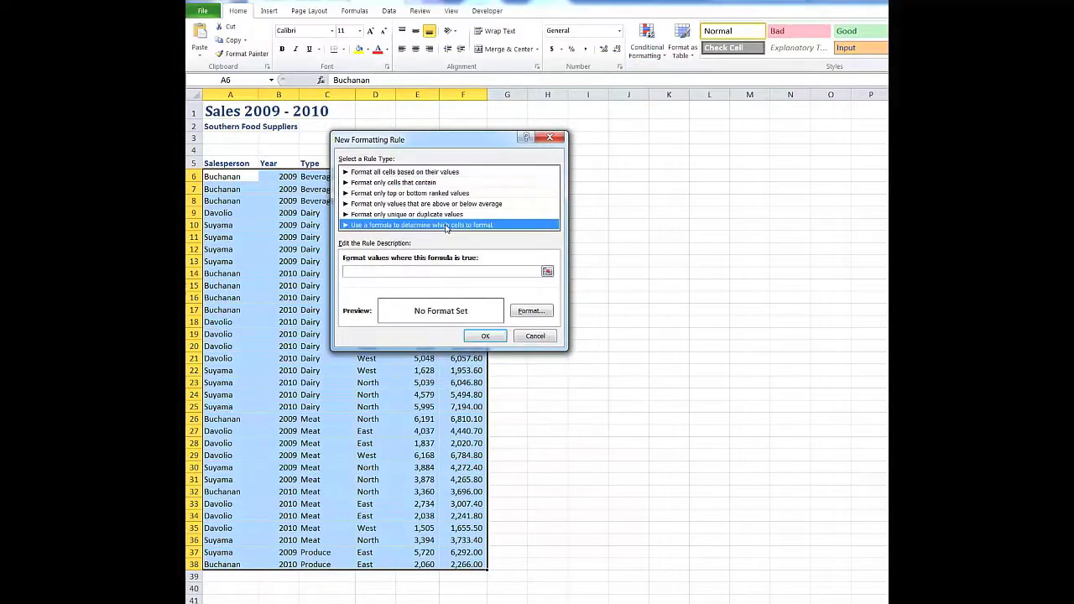
{"action": "left_click", "coordinate": [409, 272]}
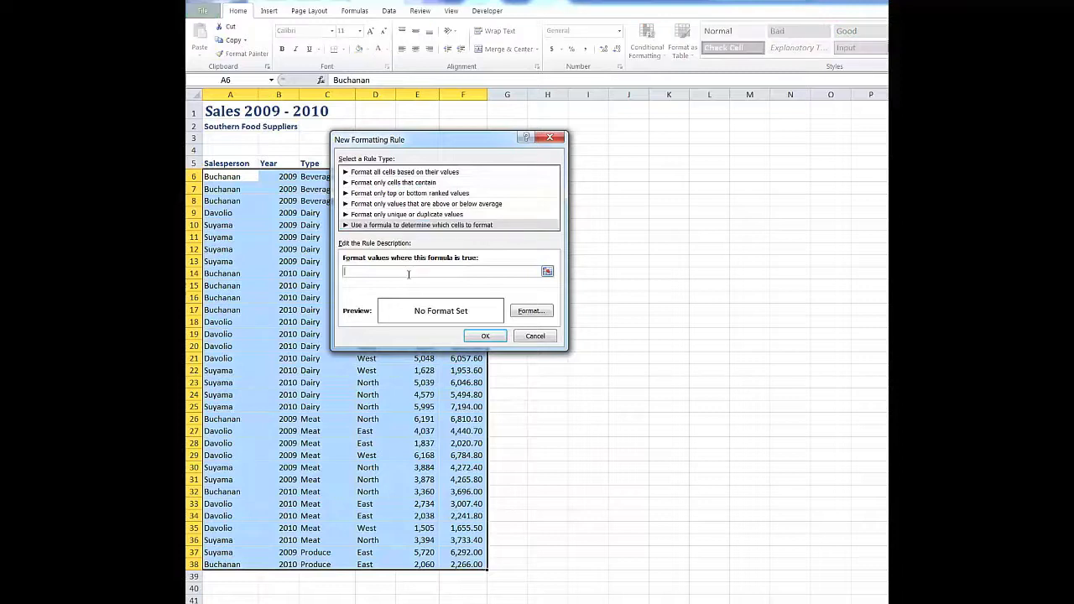
{"action": "type", "text": "=and()$"}
{"action": "type", "text": "Dairy\""}
{"action": "type", "text": "$d6"}
{"action": "type", "text": "=\"West\")"}
Give the formula rule a red background fill and apply it to the selected data rows
{"action": "left_click", "coordinate": [531, 312]}
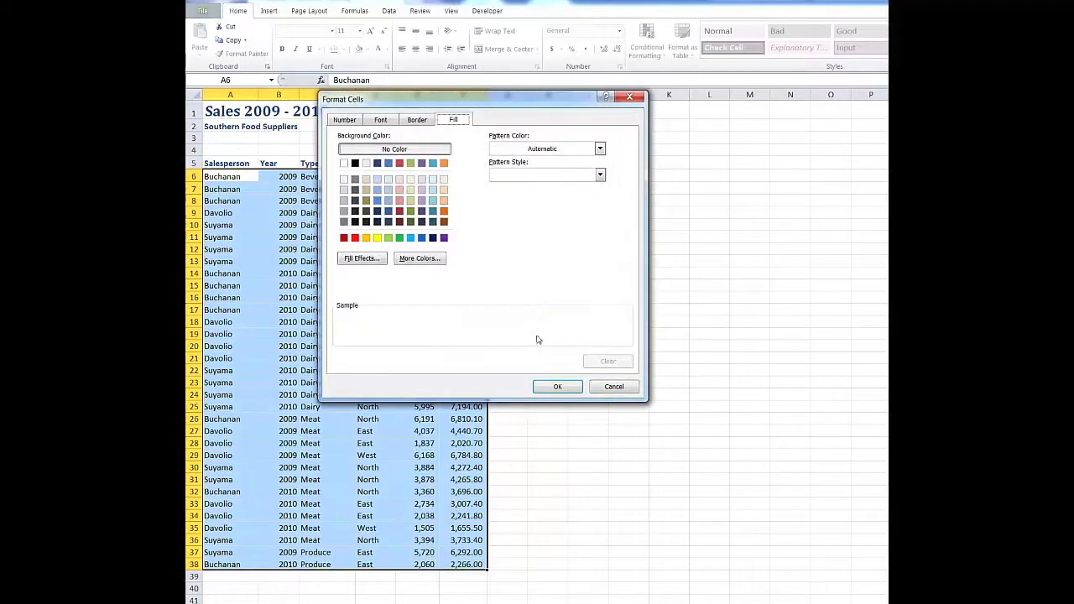
{"action": "left_click", "coordinate": [355, 238]}
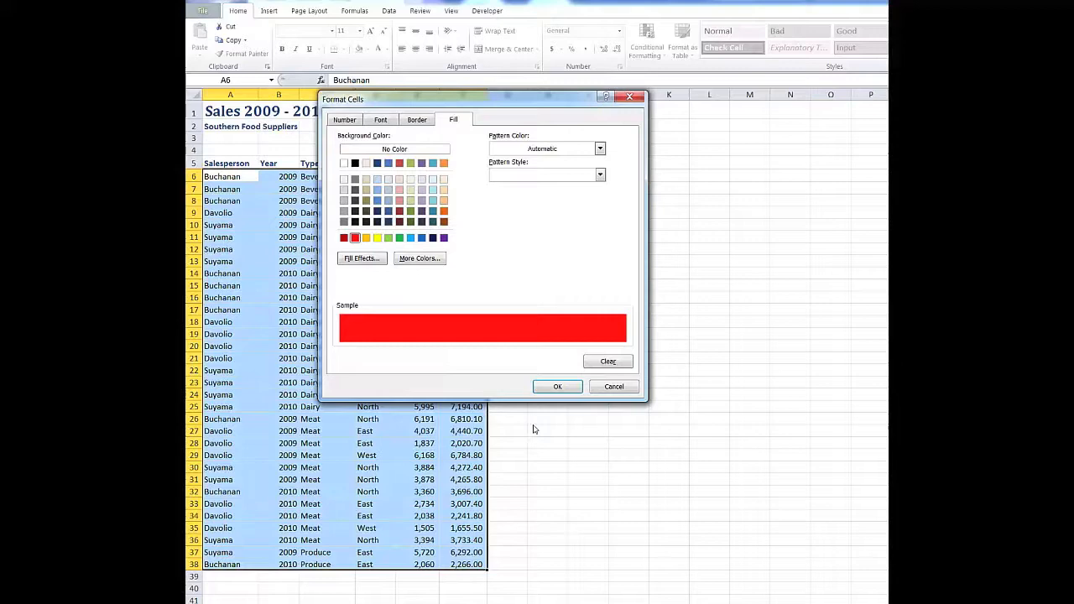
{"action": "left_click", "coordinate": [558, 386]}
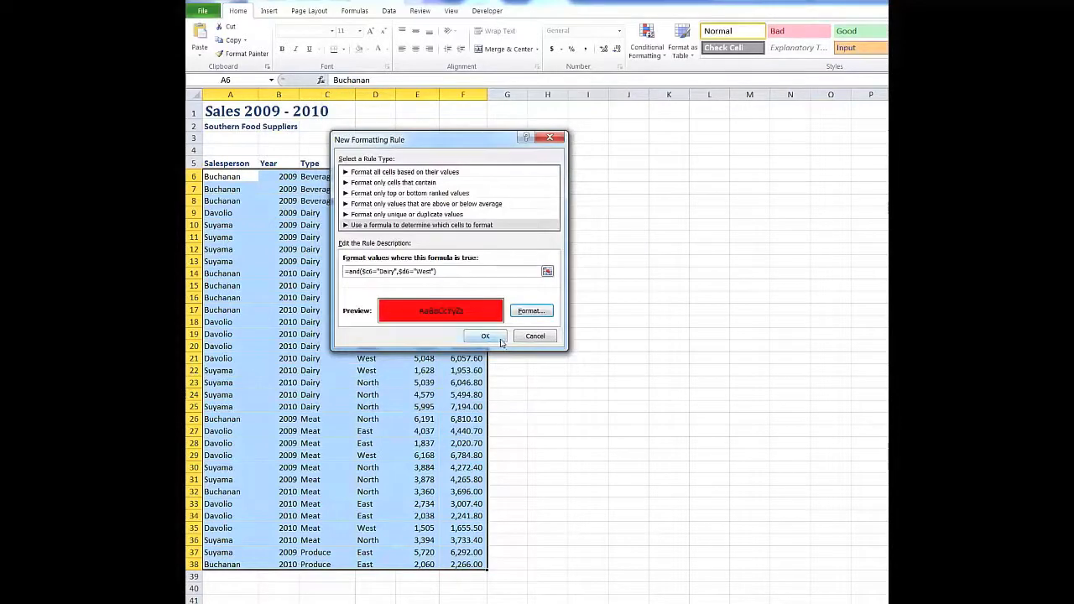
{"action": "left_click", "coordinate": [487, 337]}
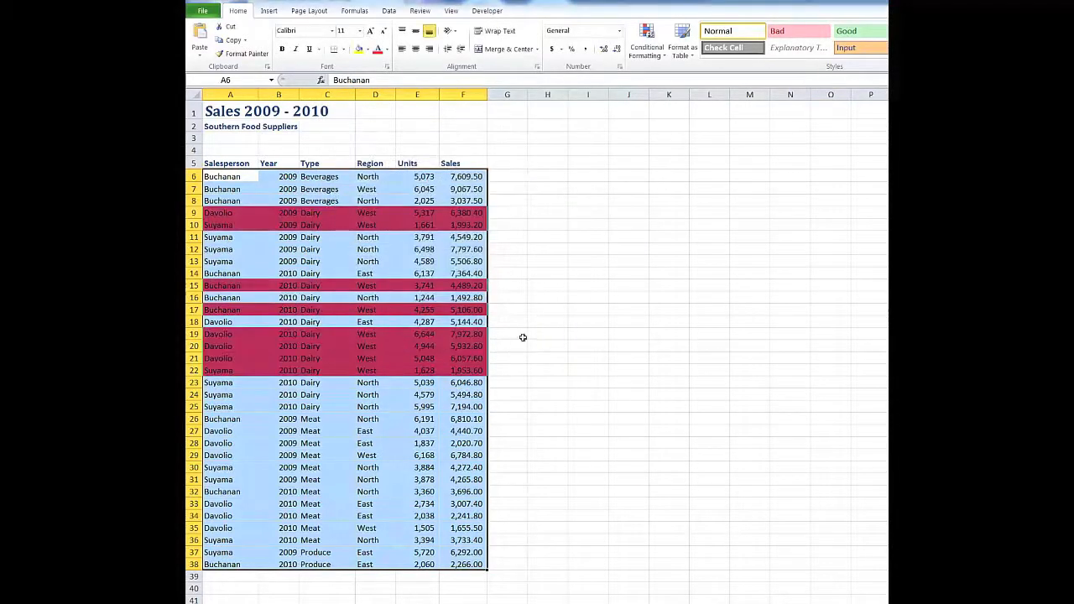
{"action": "left_click", "coordinate": [583, 335]}
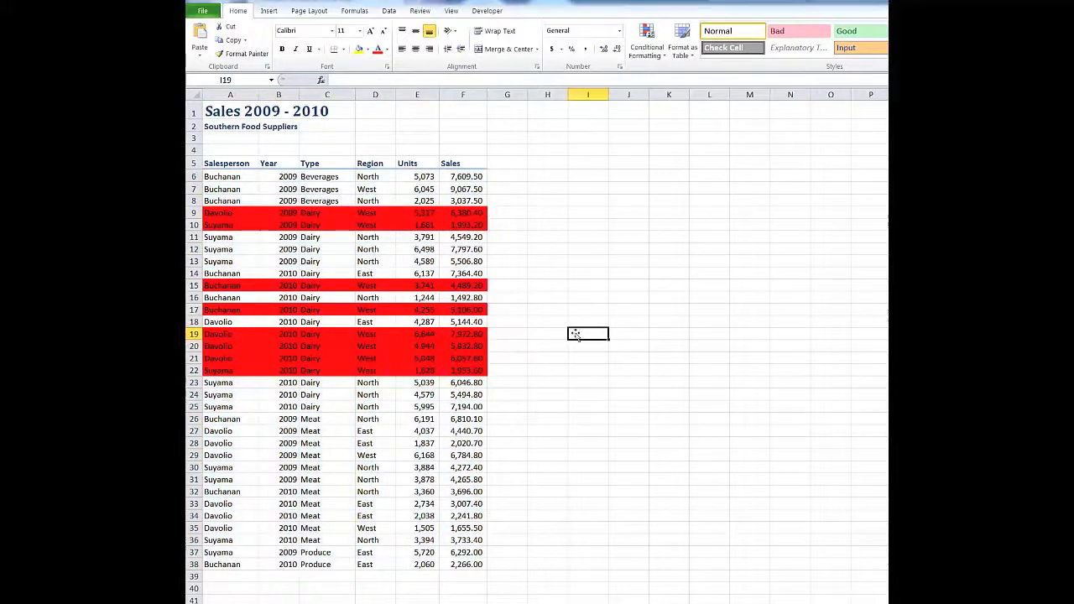